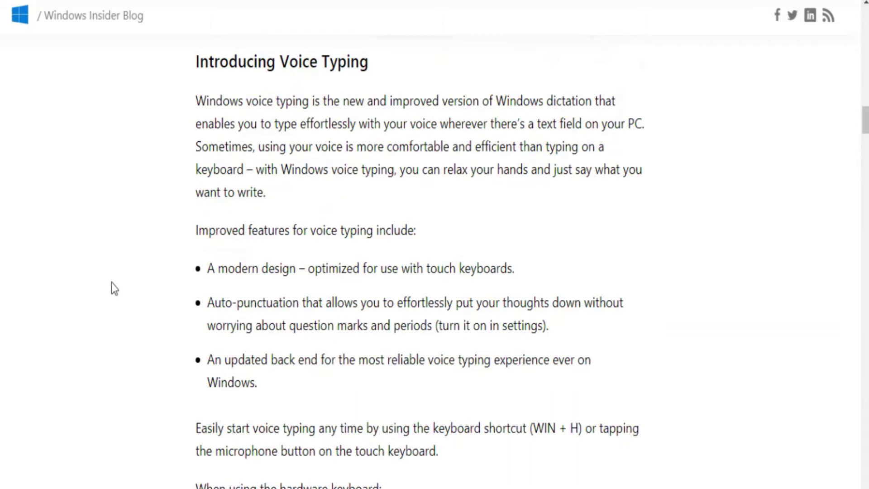
{"action": "scroll", "coordinate": [113, 288], "scroll_direction": "down", "scroll_amount": 1}
{"action": "scroll", "coordinate": [114, 288], "scroll_direction": "down", "scroll_amount": 2}
{"action": "scroll", "coordinate": [113, 288], "scroll_direction": "down", "scroll_amount": 3}
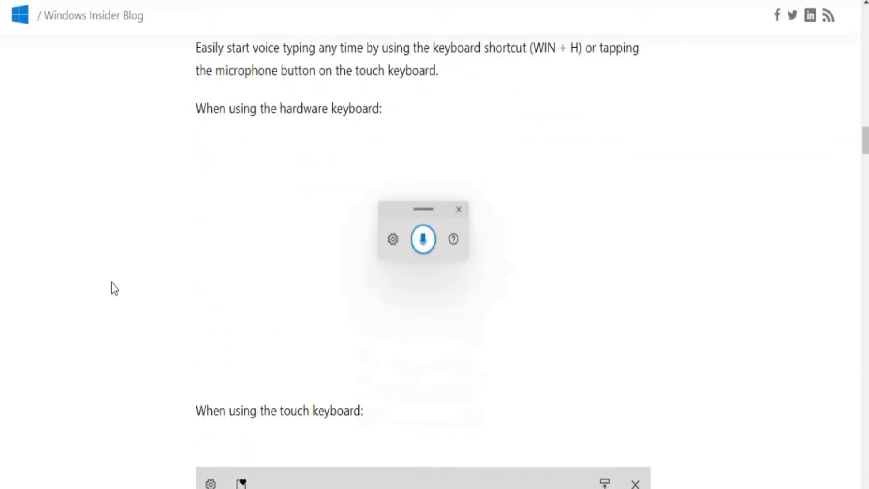
{"action": "scroll", "coordinate": [113, 288], "scroll_direction": "down", "scroll_amount": 4}
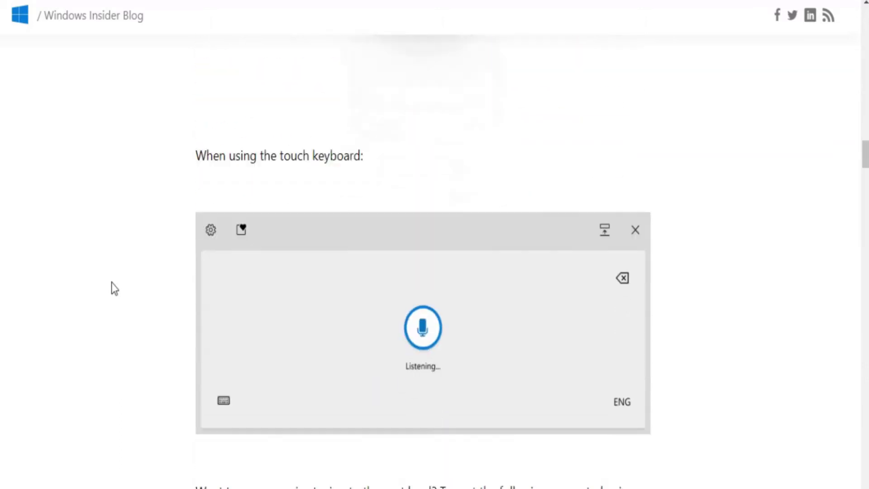
{"action": "scroll", "coordinate": [112, 288], "scroll_direction": "down", "scroll_amount": 1}
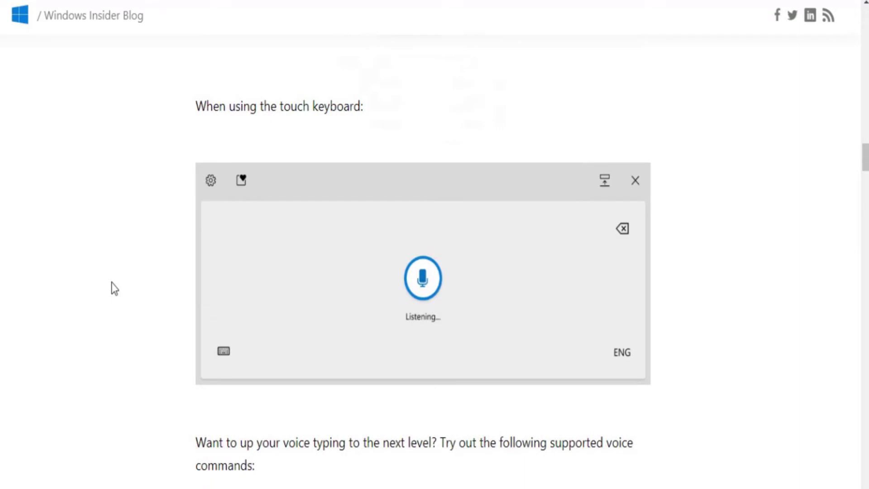
{"action": "scroll", "coordinate": [113, 288], "scroll_direction": "down", "scroll_amount": 1}
{"action": "scroll", "coordinate": [113, 288], "scroll_direction": "down", "scroll_amount": 5}
{"action": "scroll", "coordinate": [113, 288], "scroll_direction": "down", "scroll_amount": 1}
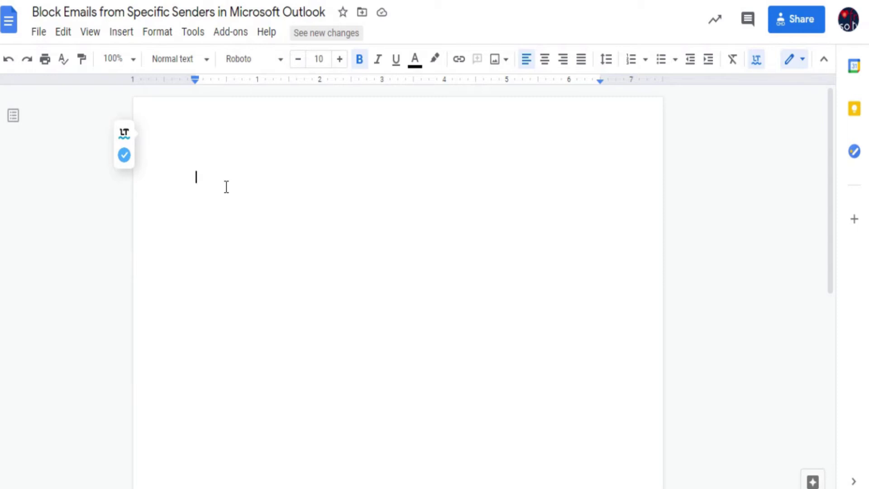
Launch Windows voice typing with Win+H, move the touch keyboard lower, and start its microphone
{"action": "key", "text": "super+h"}
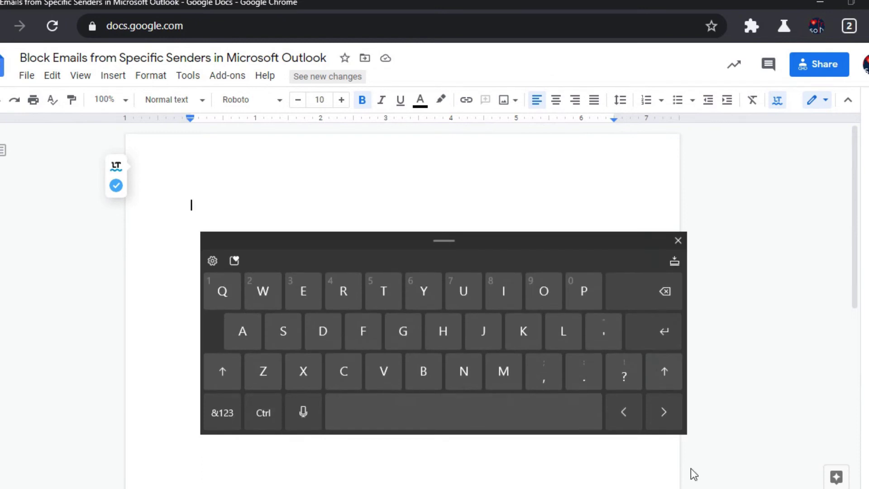
{"action": "left_click_drag", "start_coordinate": [399, 243], "coordinate": [339, 297]}
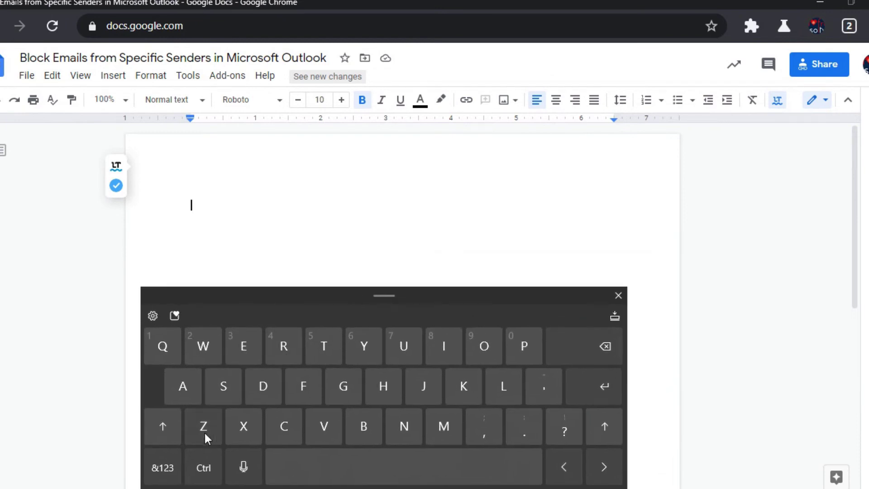
{"action": "left_click", "coordinate": [247, 472]}
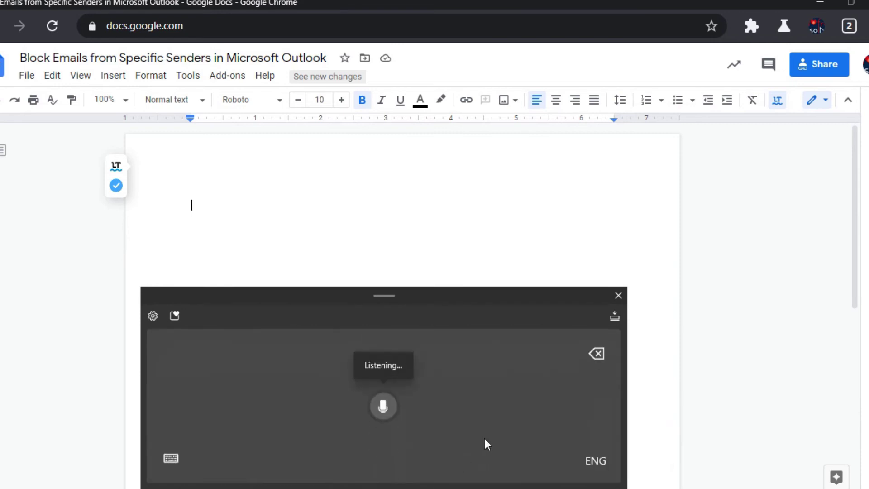